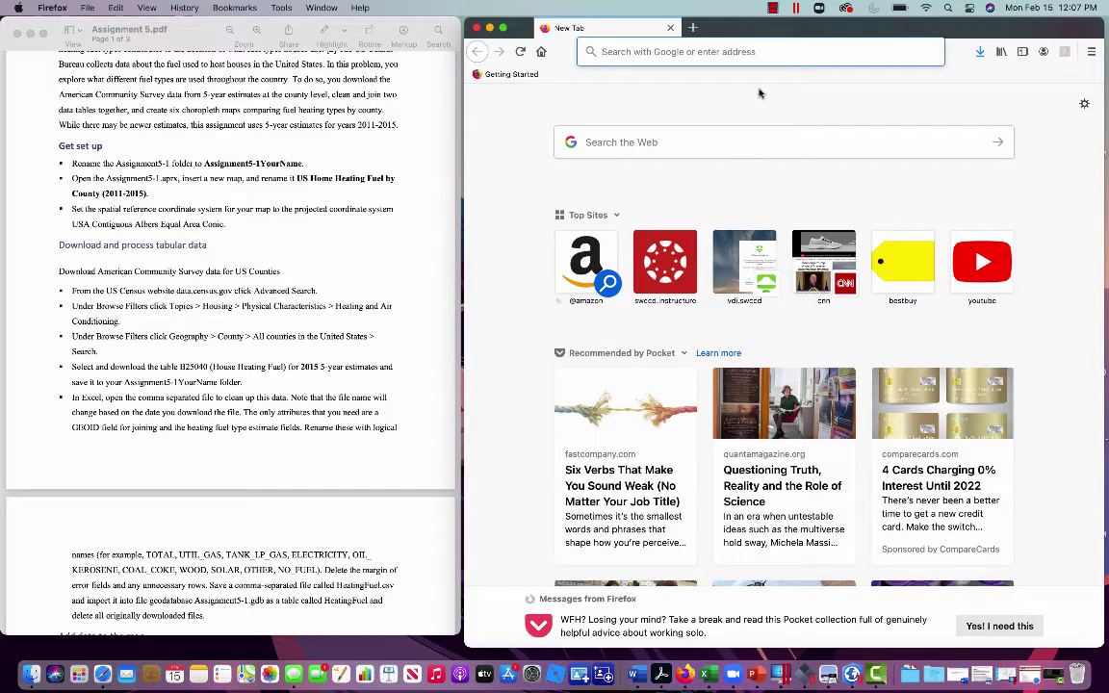
Go to data.census.gov in the browser and open its Advanced Search page
{"action": "left_click", "coordinate": [760, 51]}
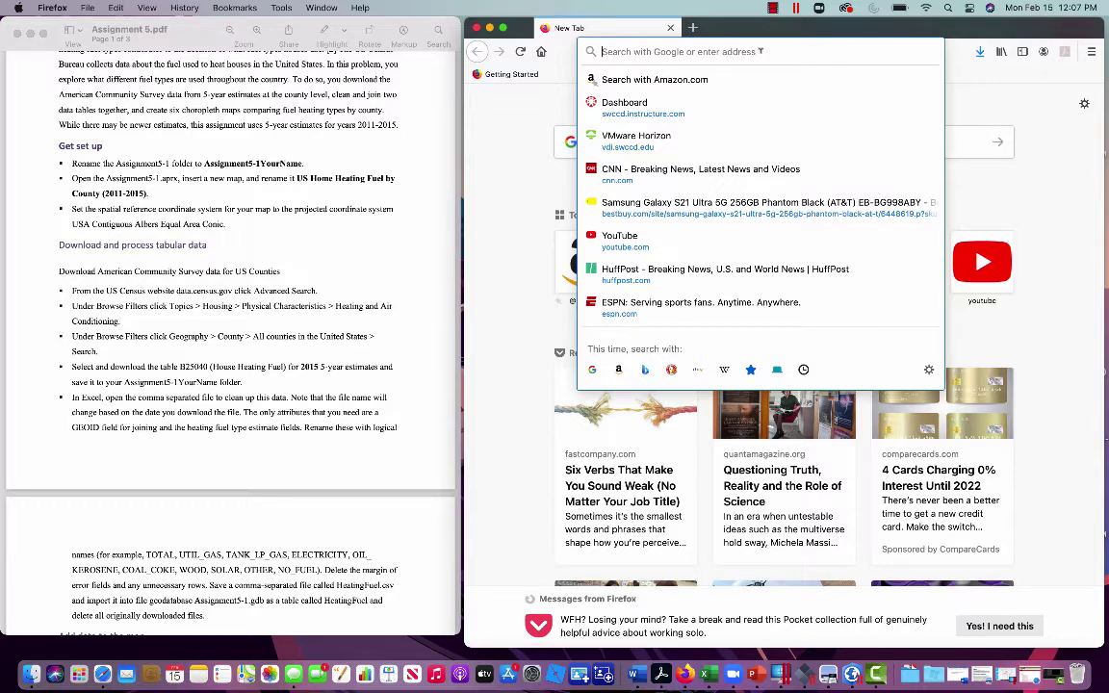
{"action": "type", "text": "dada"}
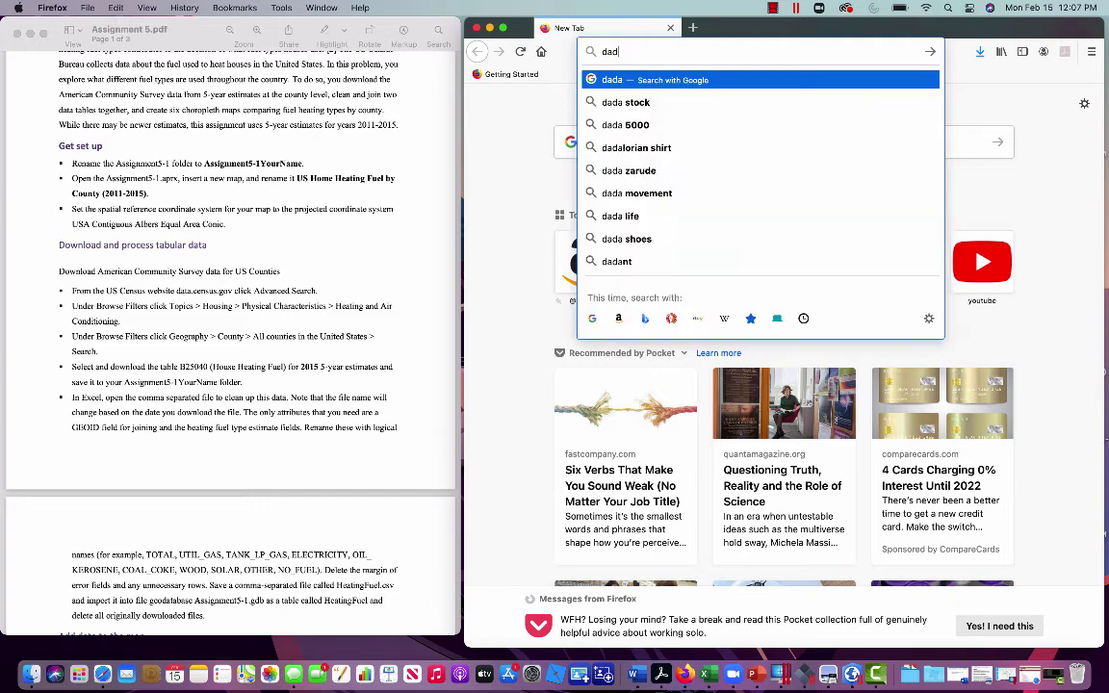
{"action": "key", "text": "BackSpace"}
{"action": "type", "text": "ta.e"}
{"action": "key", "text": "BackSpace"}
{"action": "type", "text": "cenus"}
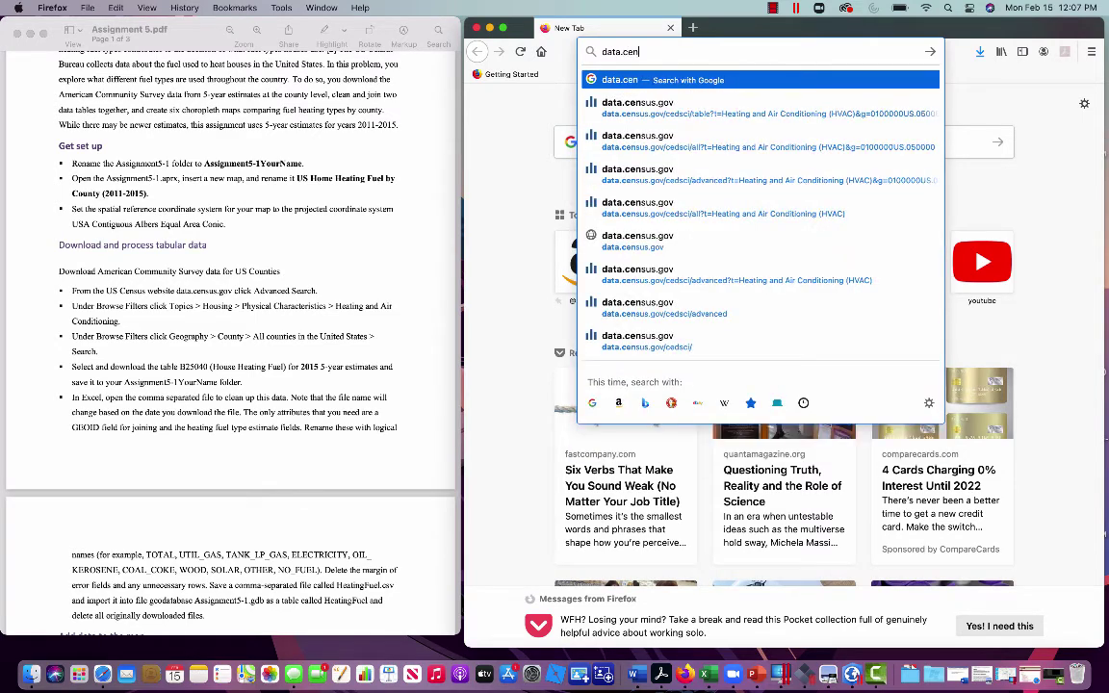
{"action": "key", "text": "BackSpace"}
{"action": "key", "text": "BackSpace"}
{"action": "type", "text": "sus."}
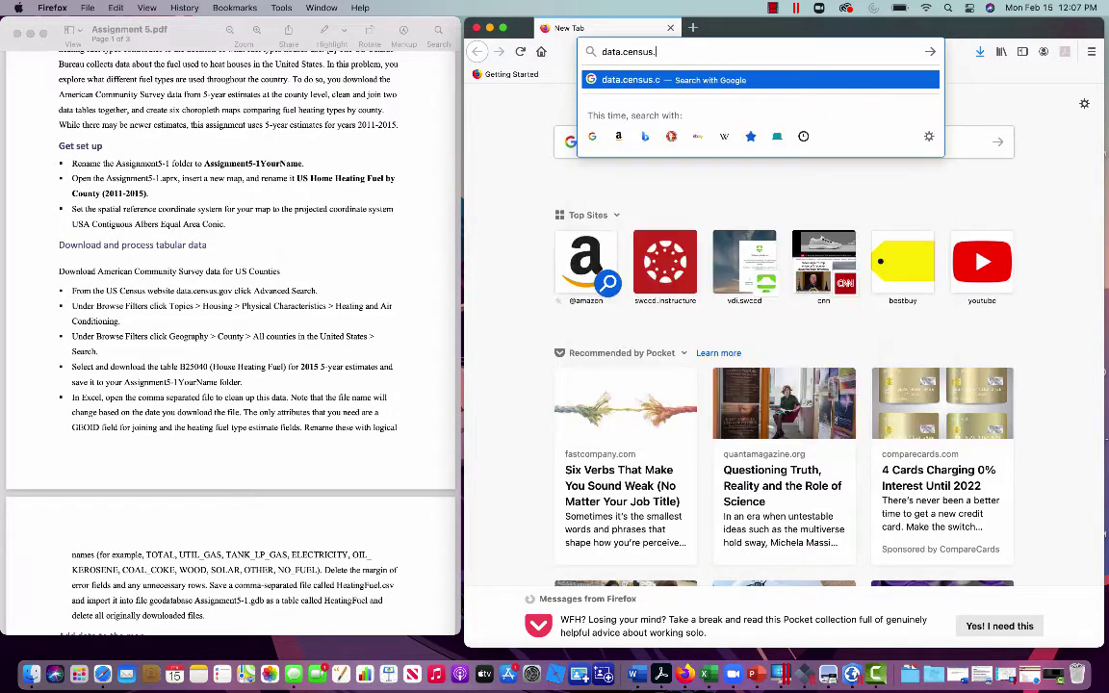
{"action": "type", "text": "gov"}
{"action": "key", "text": "Return"}
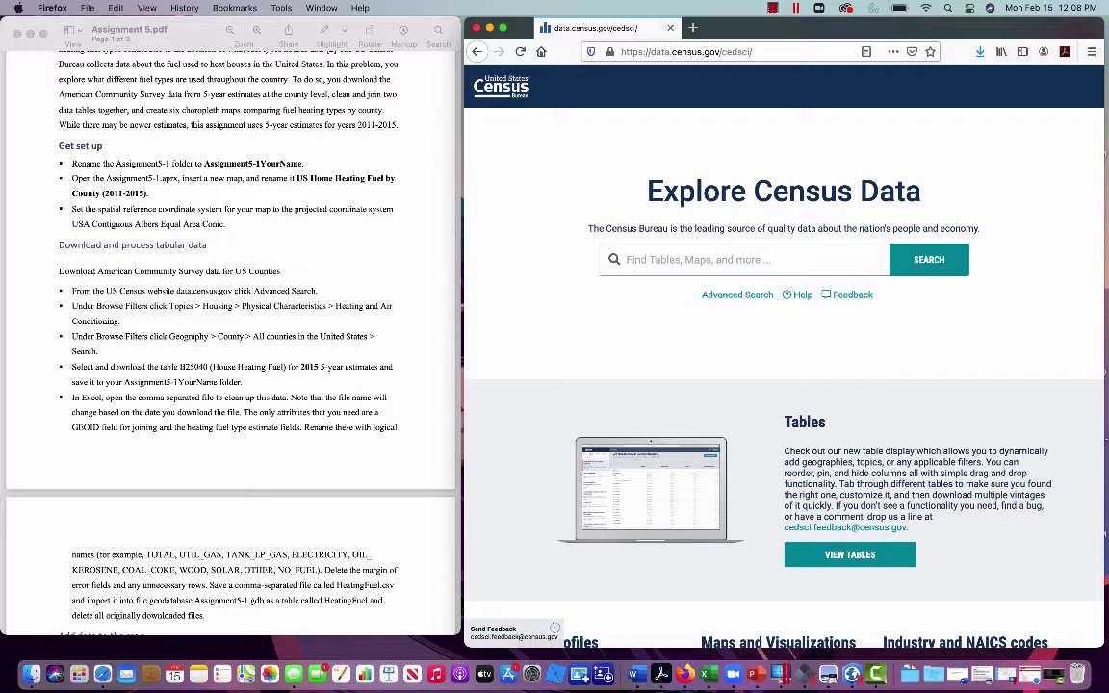
{"action": "left_click", "coordinate": [747, 296]}
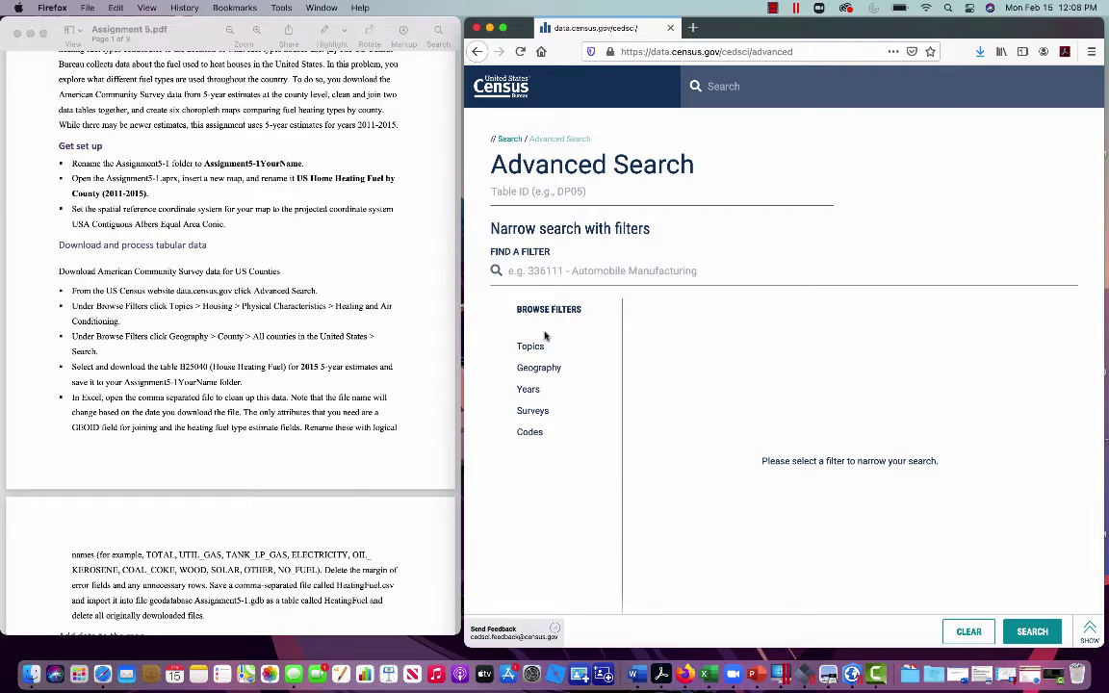
Add the topic filter Heating and Air Conditioning (HVAC) from the physical characteristics of Housing
{"action": "left_click", "coordinate": [534, 347]}
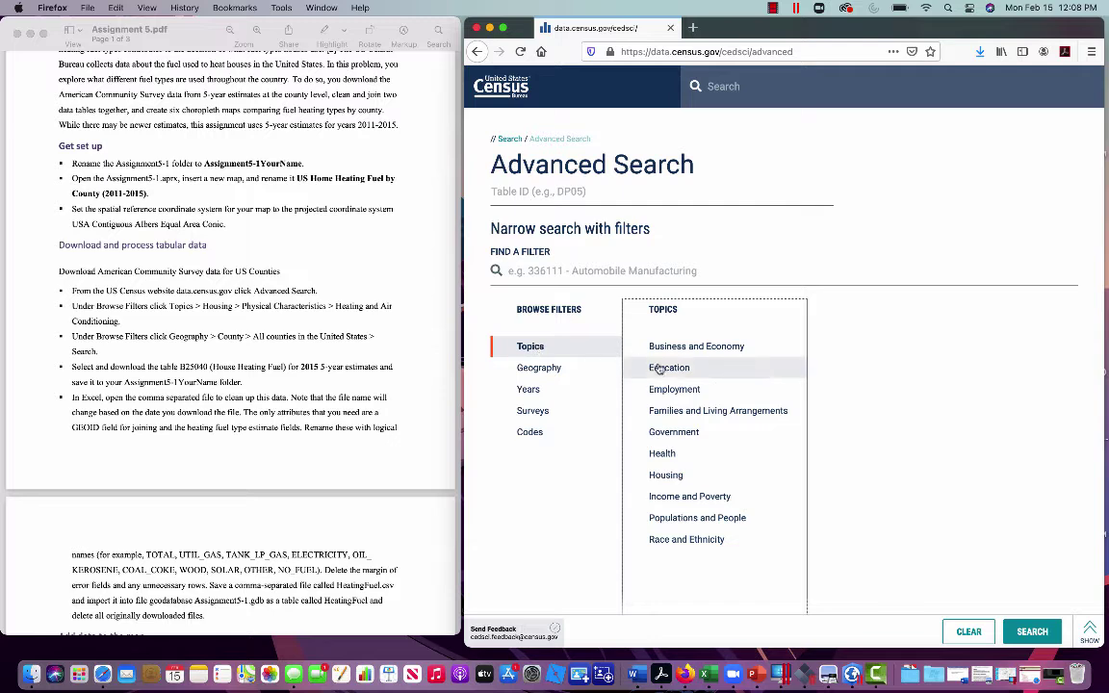
{"action": "left_click", "coordinate": [679, 476]}
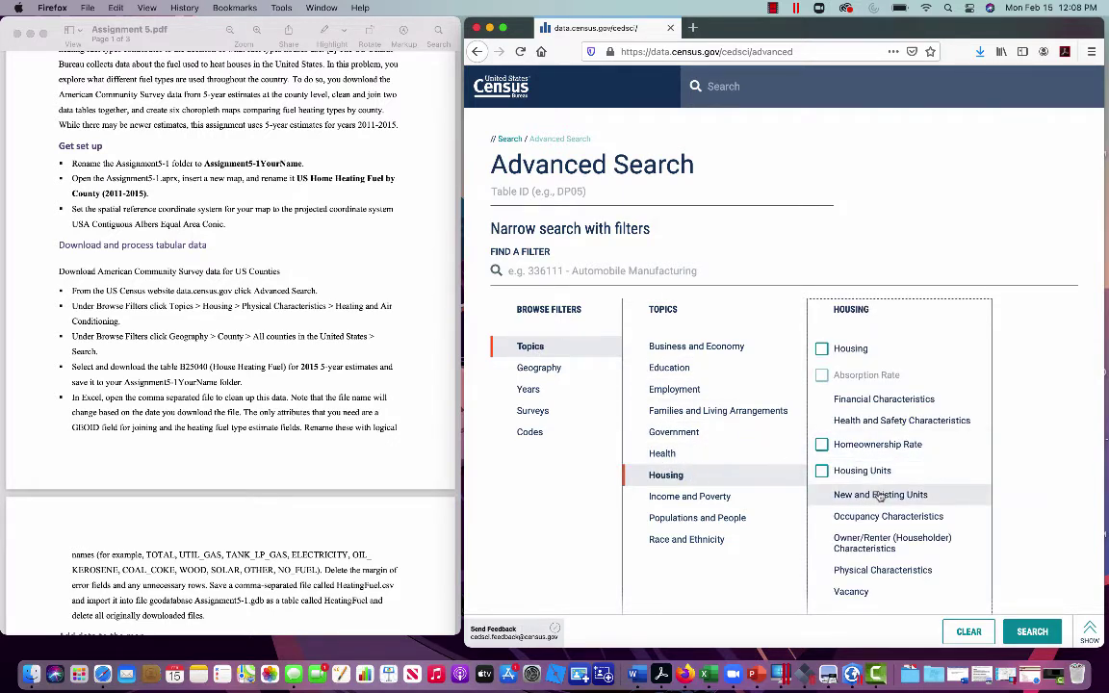
{"action": "scroll", "coordinate": [854, 495], "scroll_direction": "down", "scroll_amount": 1}
{"action": "left_click", "coordinate": [881, 550]}
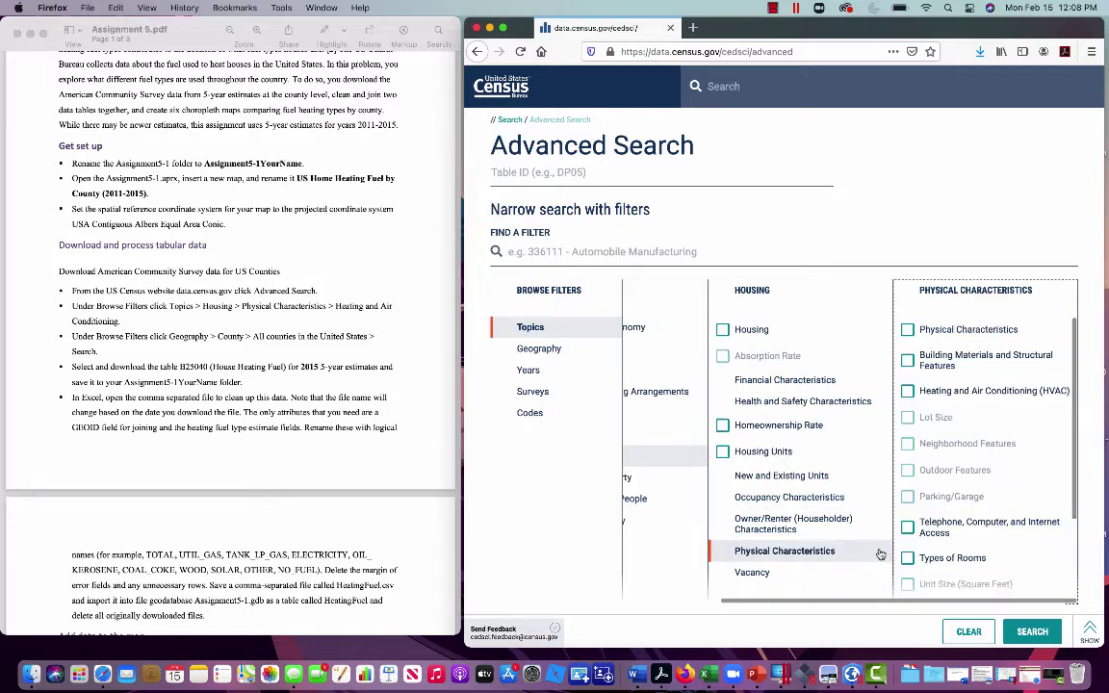
{"action": "left_click", "coordinate": [908, 393]}
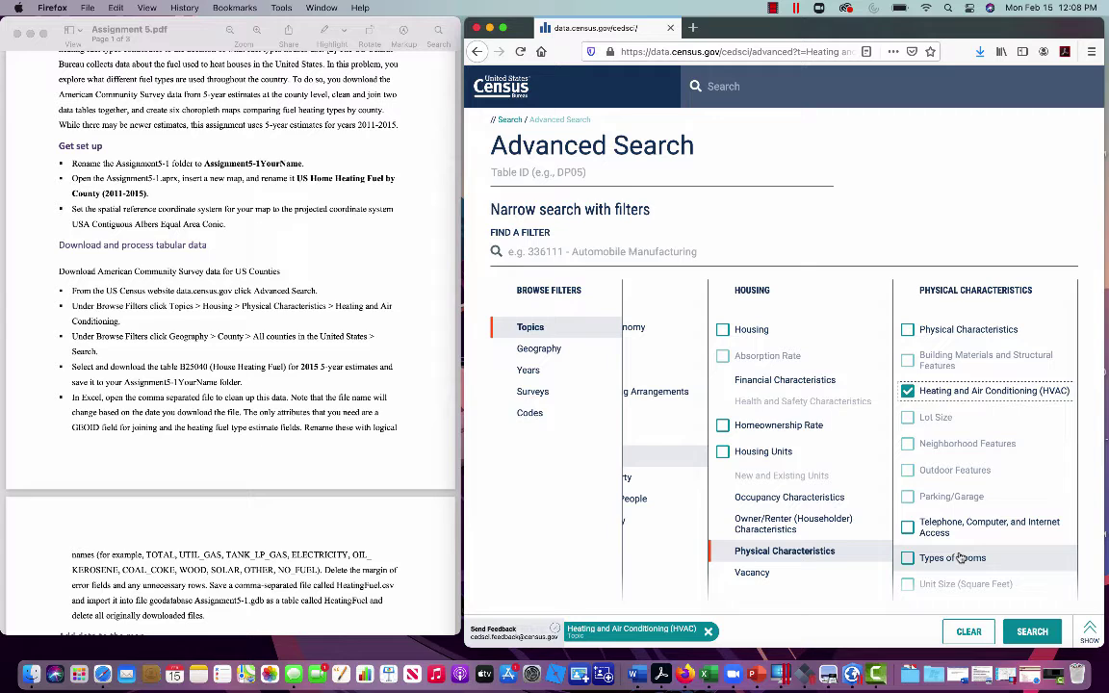
Add the county-level geography filter All counties in United States and run the search
{"action": "left_click", "coordinate": [554, 352]}
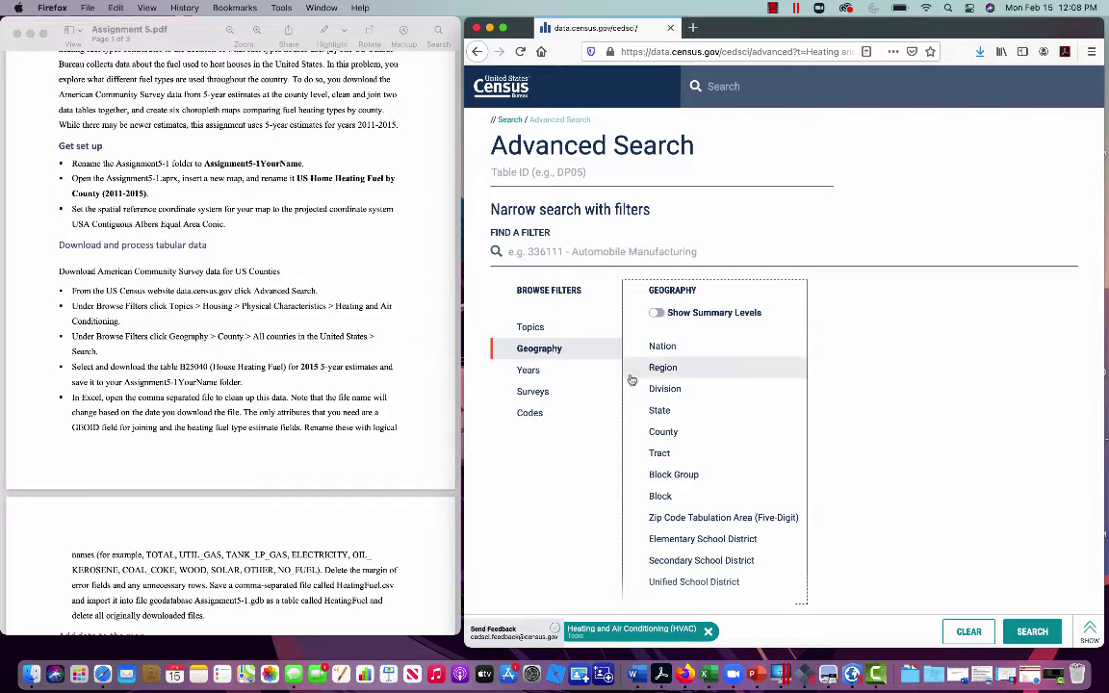
{"action": "left_click", "coordinate": [658, 433]}
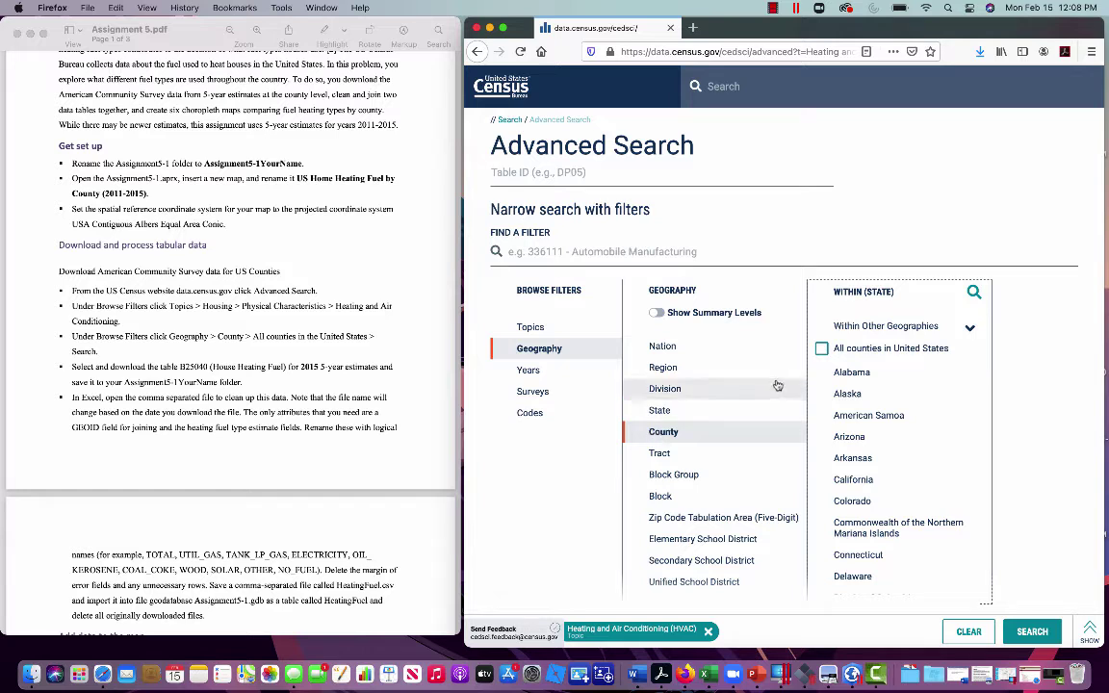
{"action": "left_click", "coordinate": [822, 349]}
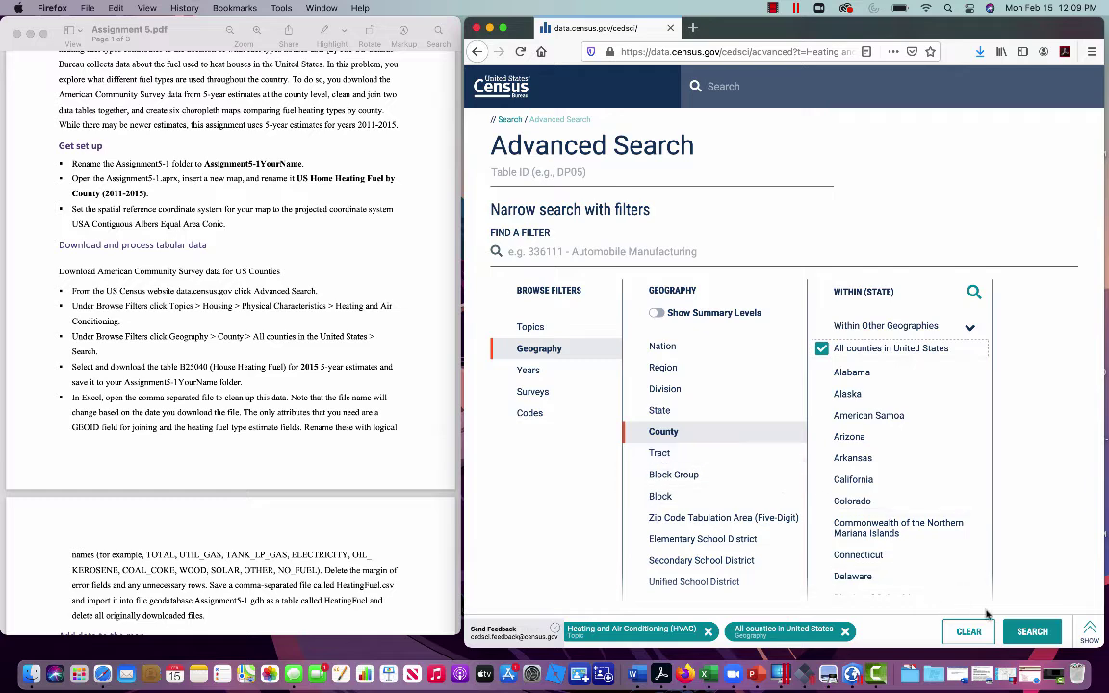
{"action": "left_click", "coordinate": [1029, 631]}
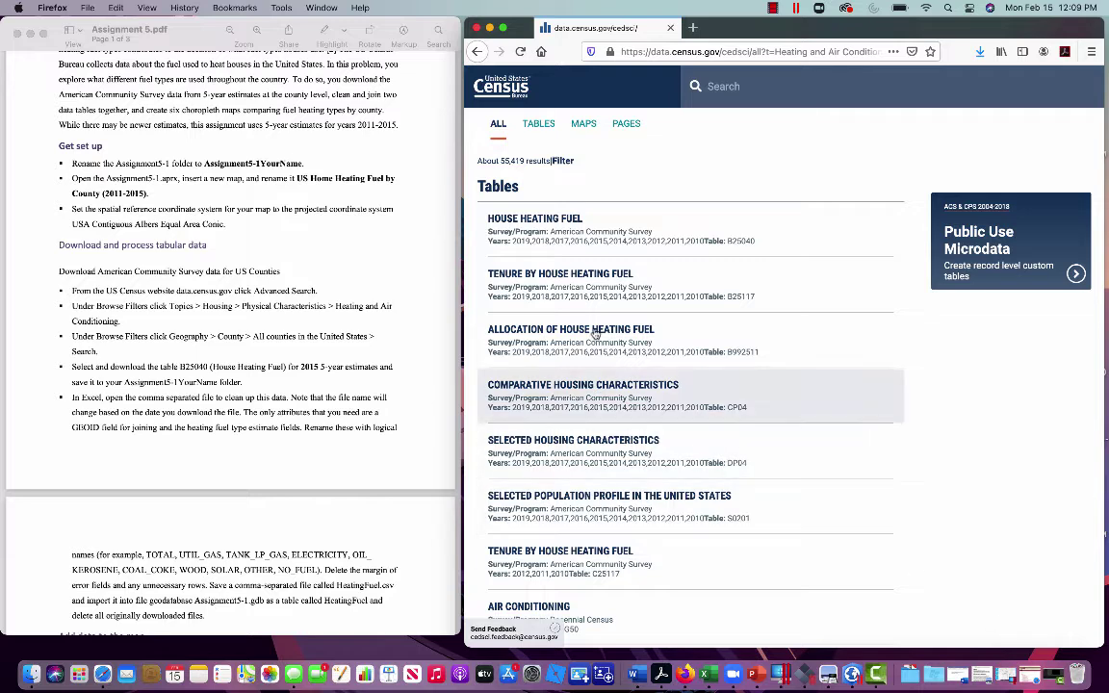
Limit the results to tables and select House Heating Fuel (B25040) for download
{"action": "left_click", "coordinate": [539, 127]}
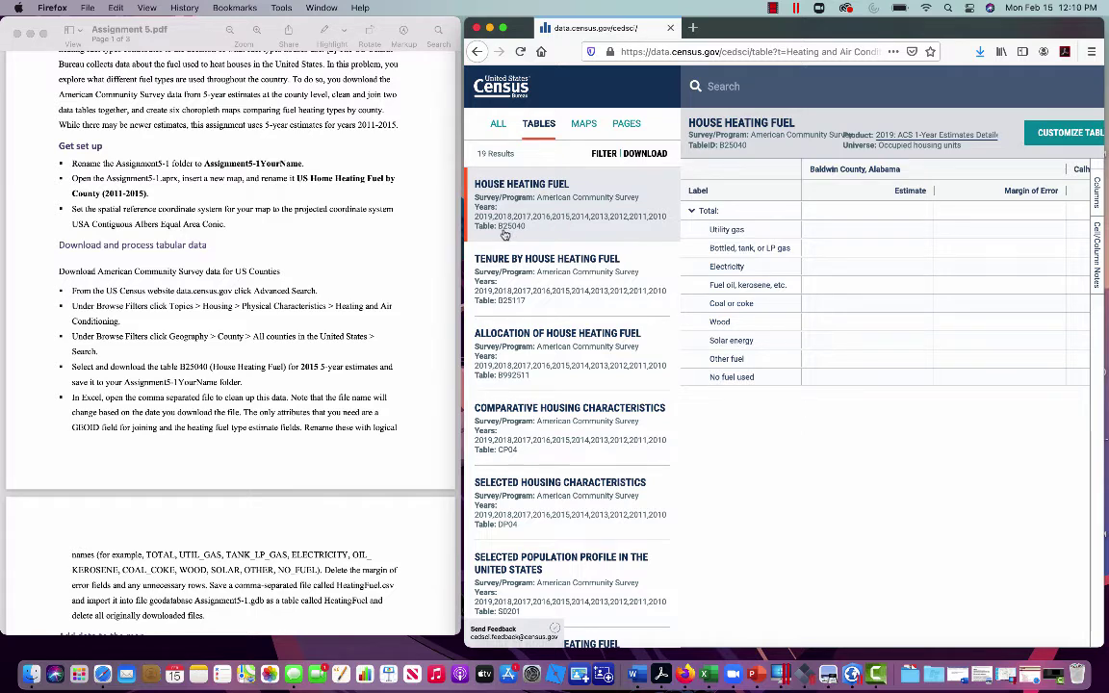
{"action": "left_click", "coordinate": [545, 204]}
{"action": "left_click", "coordinate": [643, 154]}
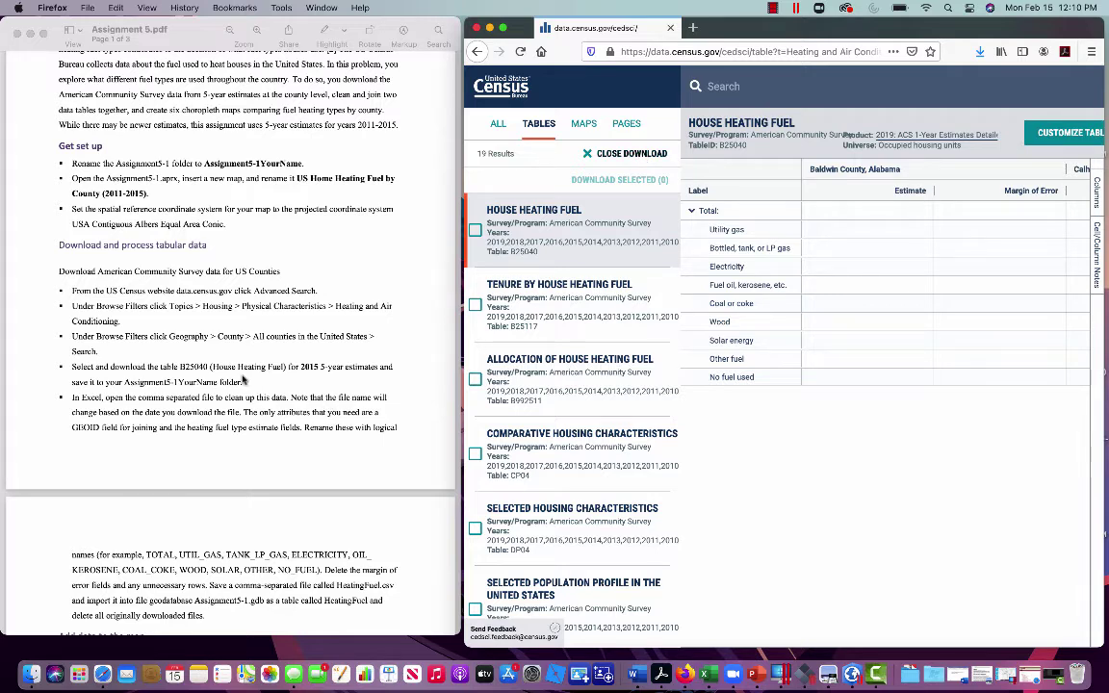
{"action": "left_click", "coordinate": [475, 231]}
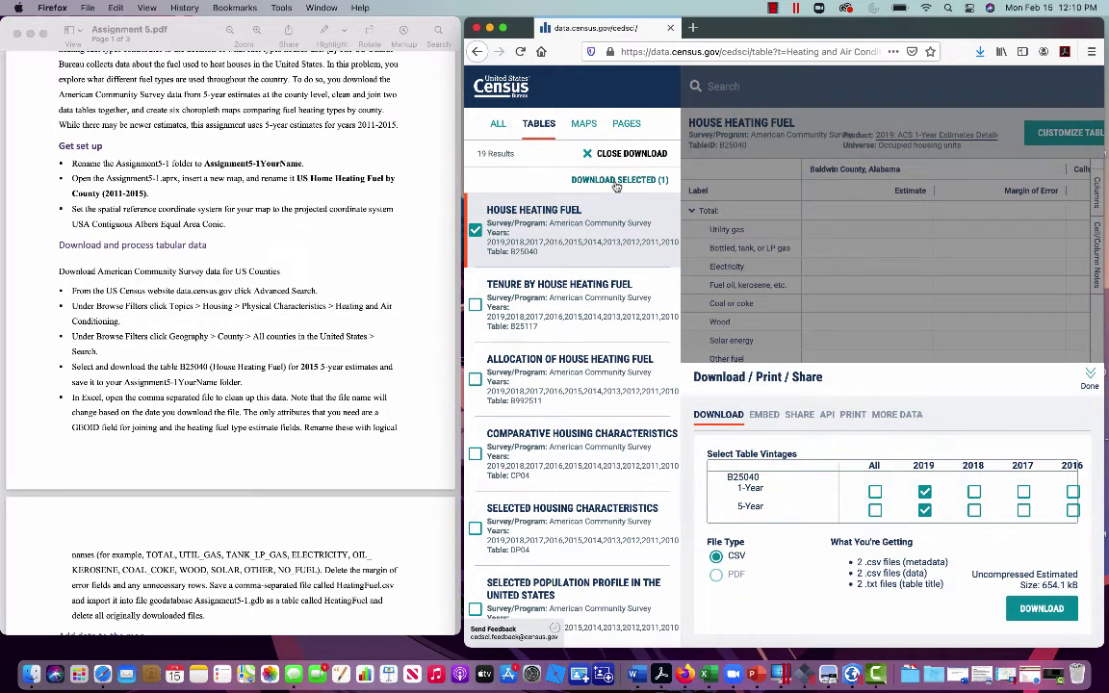
Deselect both 2019 vintages of table B25040 and select only the 2015 5-year estimates
{"action": "left_click", "coordinate": [924, 492]}
{"action": "left_click", "coordinate": [924, 511]}
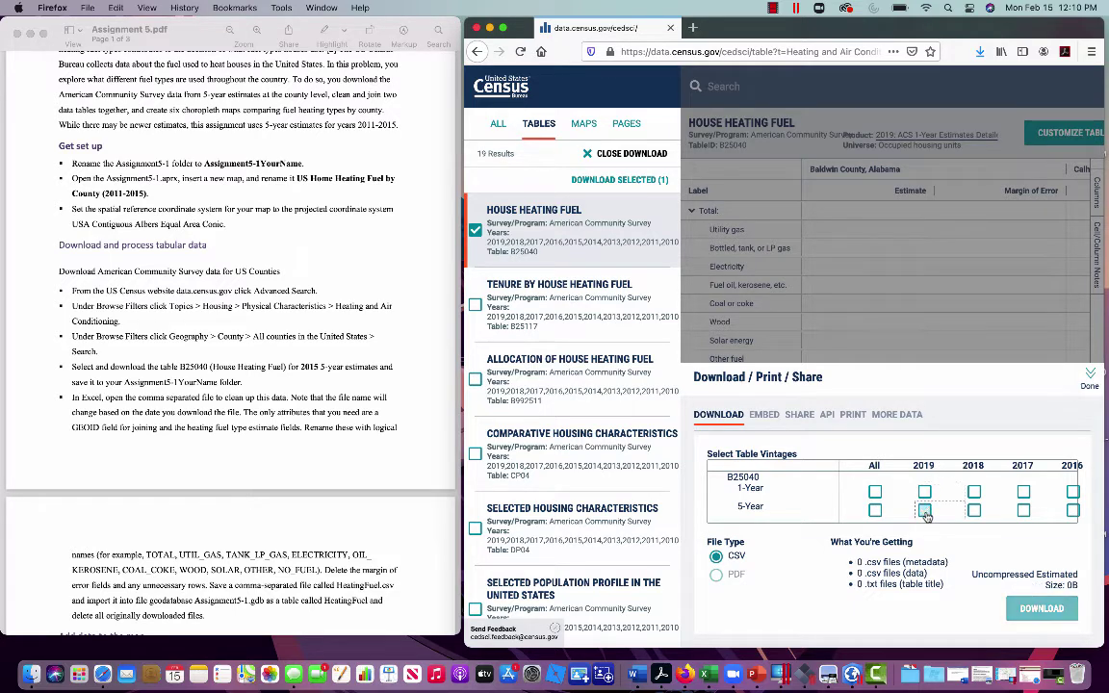
{"action": "left_click", "coordinate": [923, 491]}
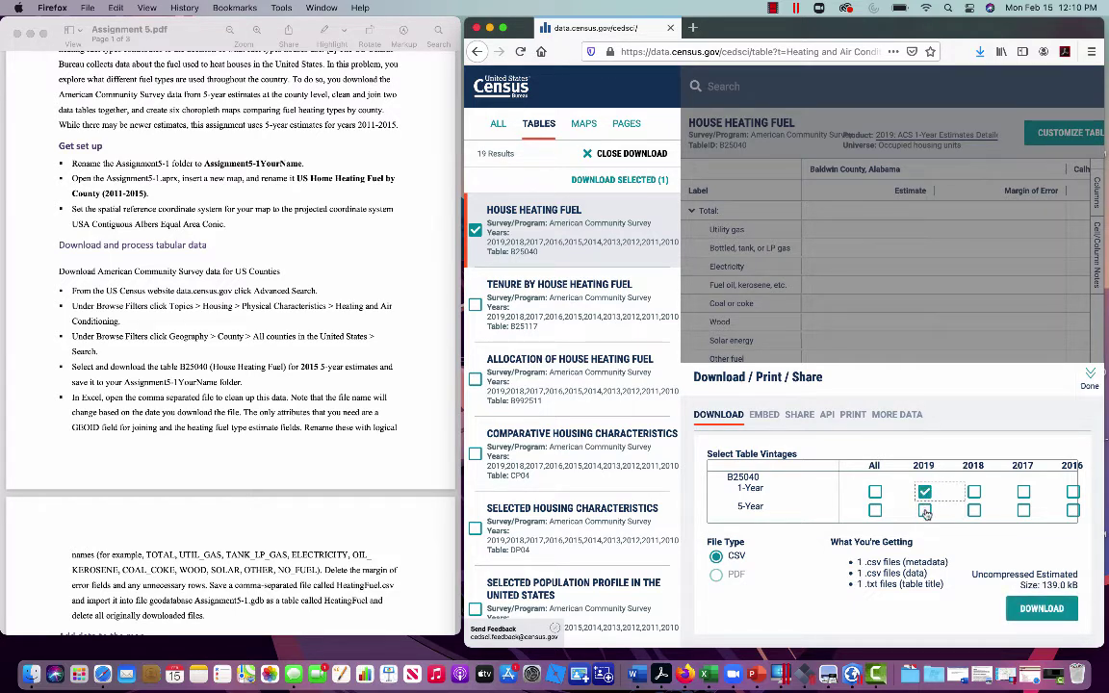
{"action": "left_click", "coordinate": [924, 511]}
{"action": "left_click", "coordinate": [924, 492]}
{"action": "left_click", "coordinate": [924, 510]}
{"action": "scroll", "coordinate": [1020, 516], "scroll_direction": "right", "scroll_amount": 3}
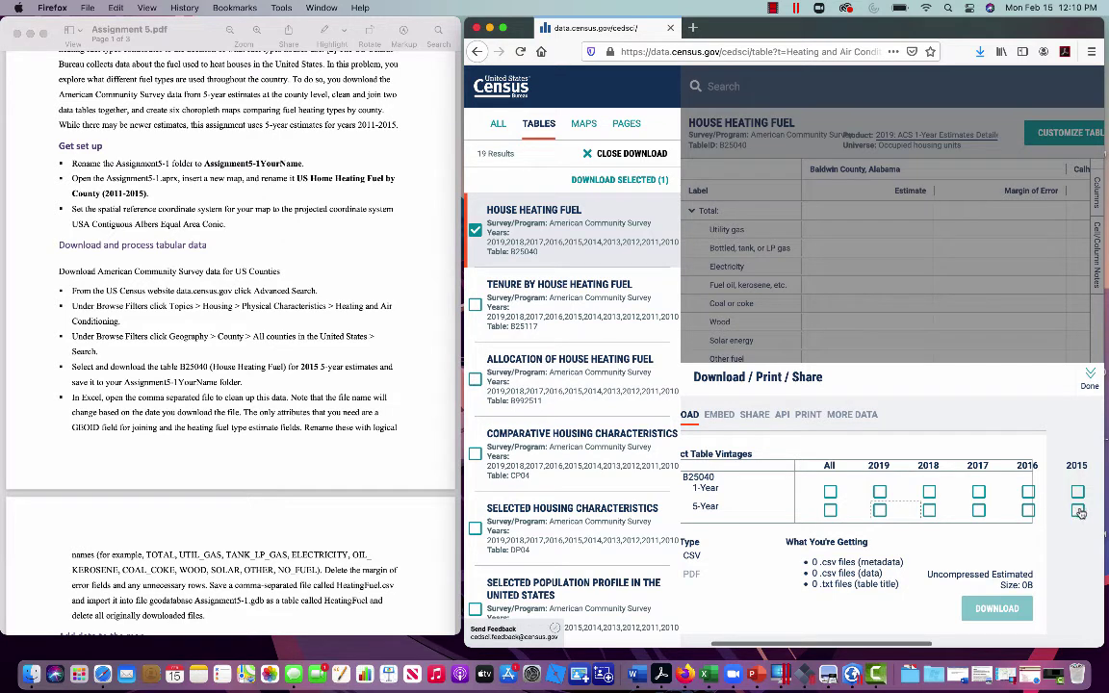
{"action": "left_click", "coordinate": [1077, 510]}
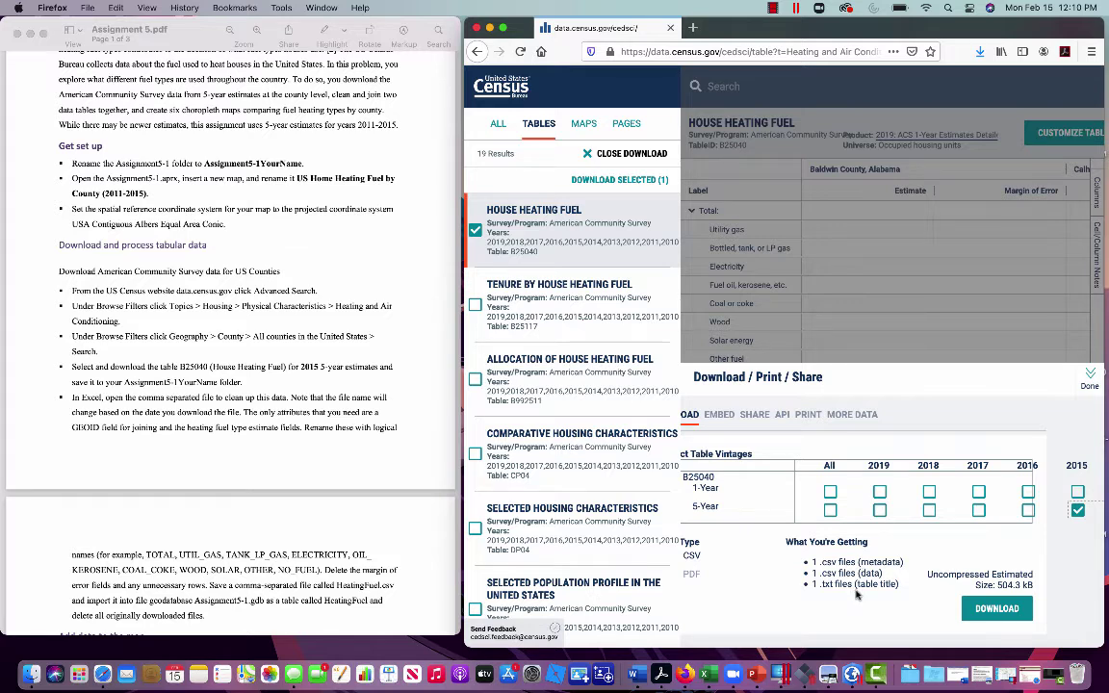
Download the 2015 5-year B25040 table as CSV and save the zip file
{"action": "left_click", "coordinate": [996, 608]}
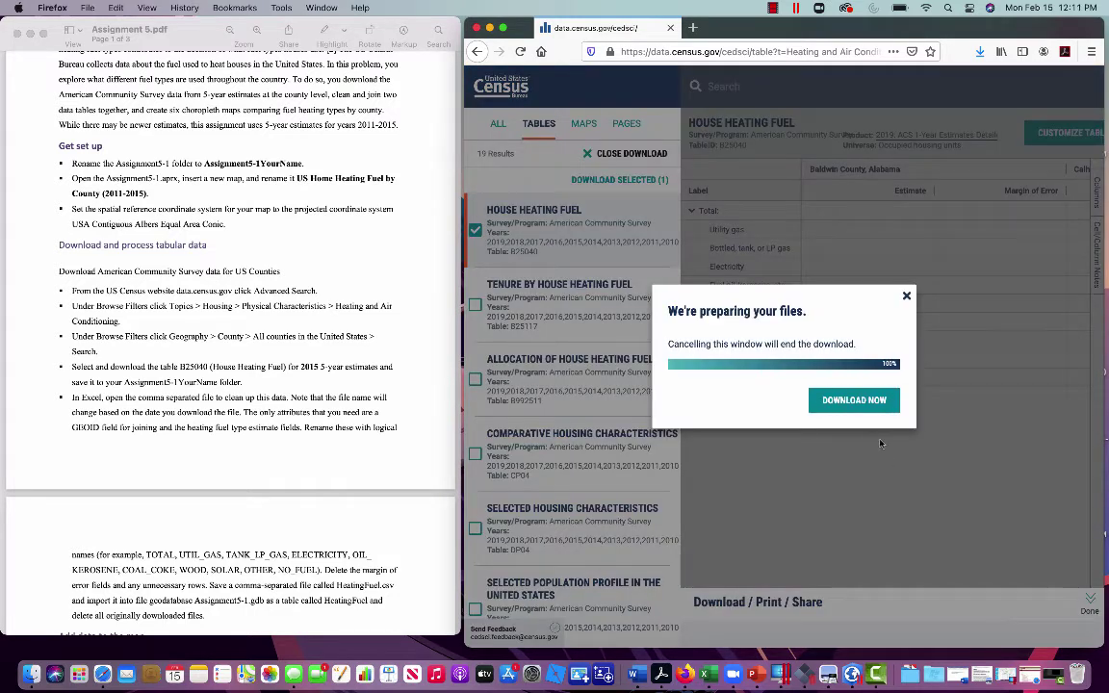
{"action": "left_click", "coordinate": [862, 400]}
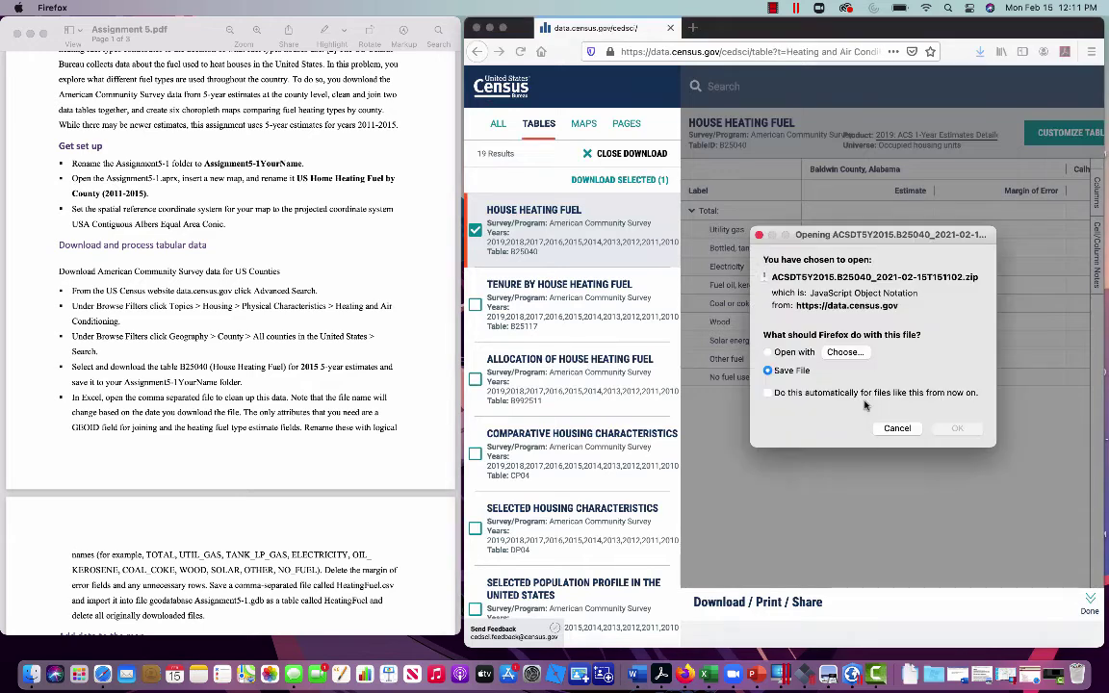
{"action": "left_click", "coordinate": [953, 430]}
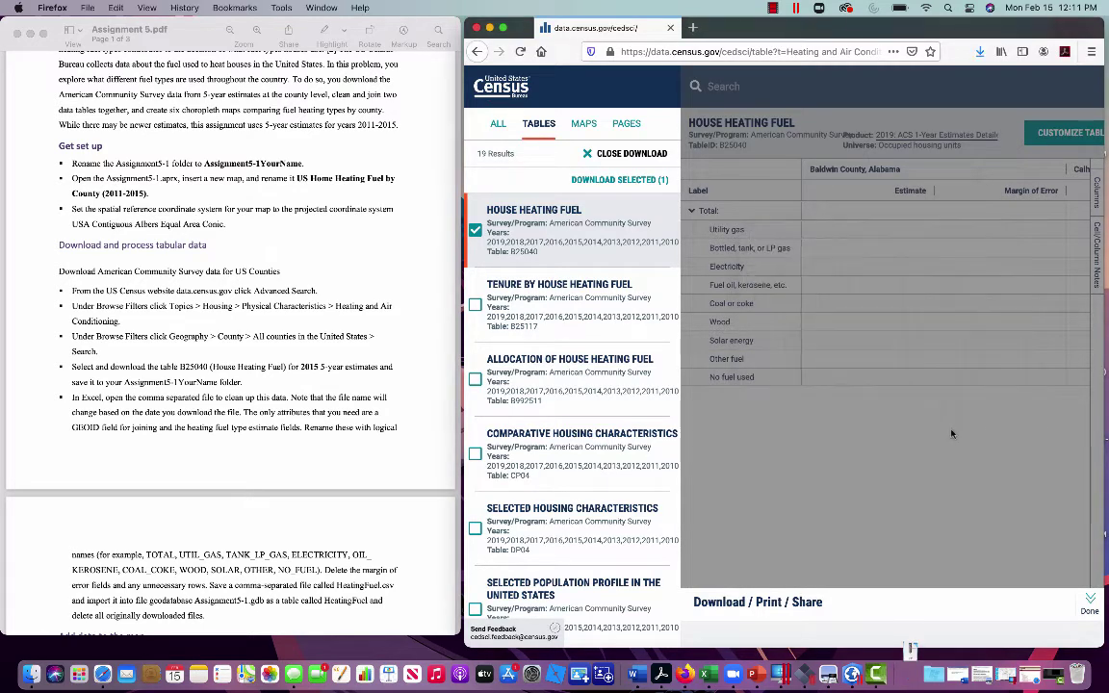
Open the Downloads folder in Finder, extract the downloaded B25040 zip archive and open the extracted folder
{"action": "right_click", "coordinate": [911, 674]}
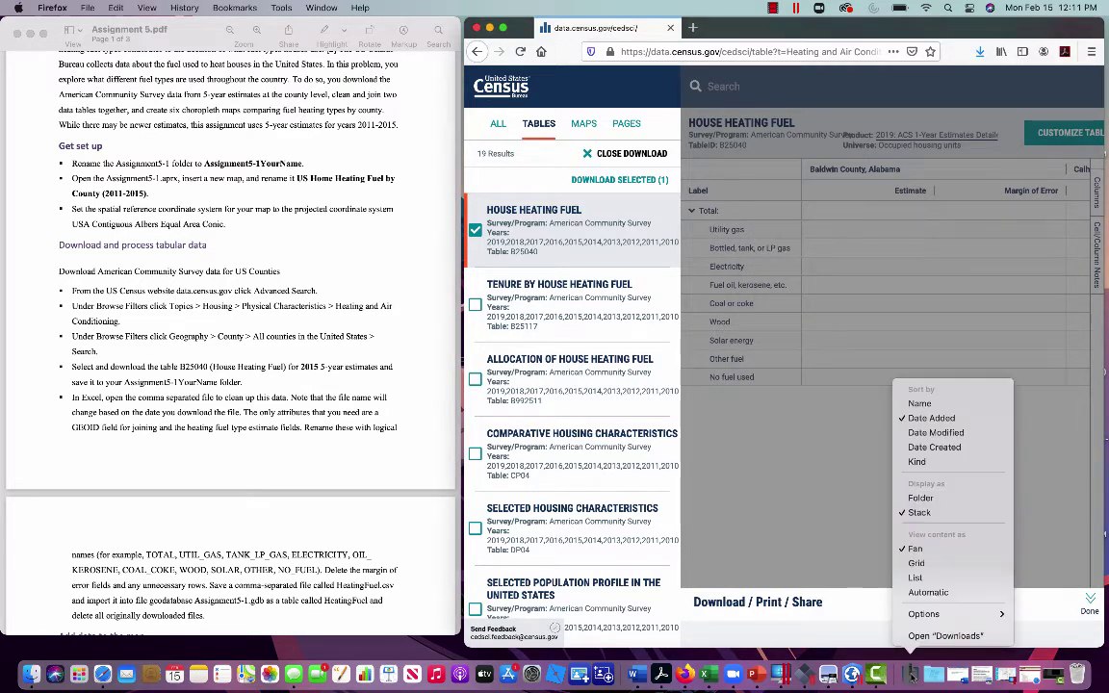
{"action": "left_click", "coordinate": [945, 635]}
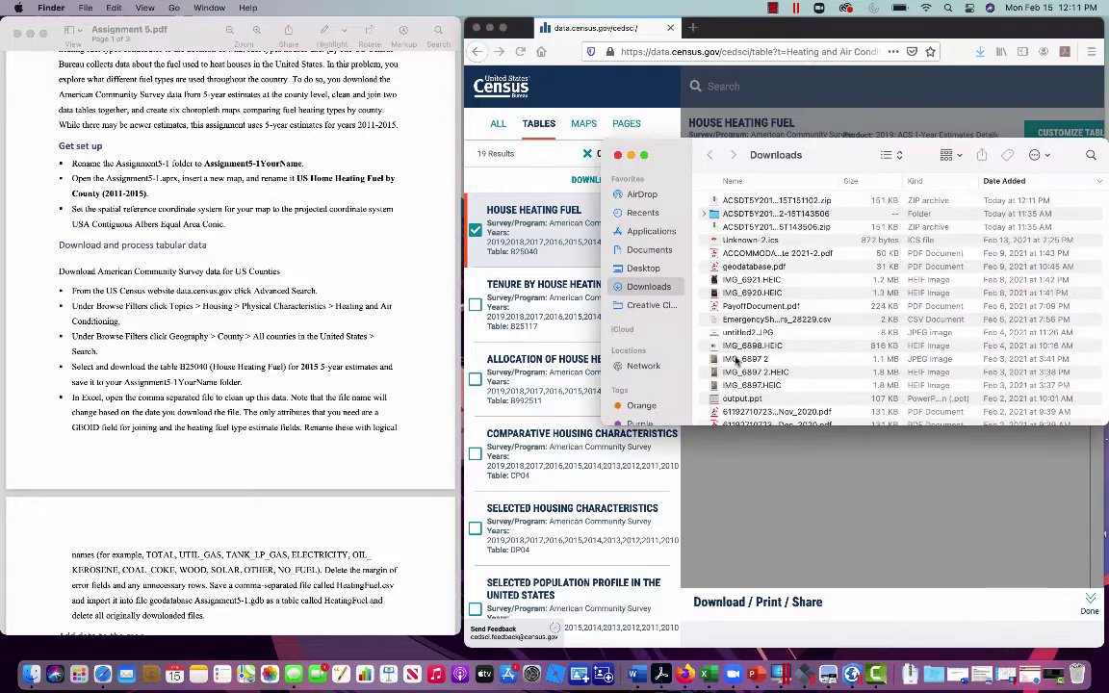
{"action": "right_click", "coordinate": [741, 201]}
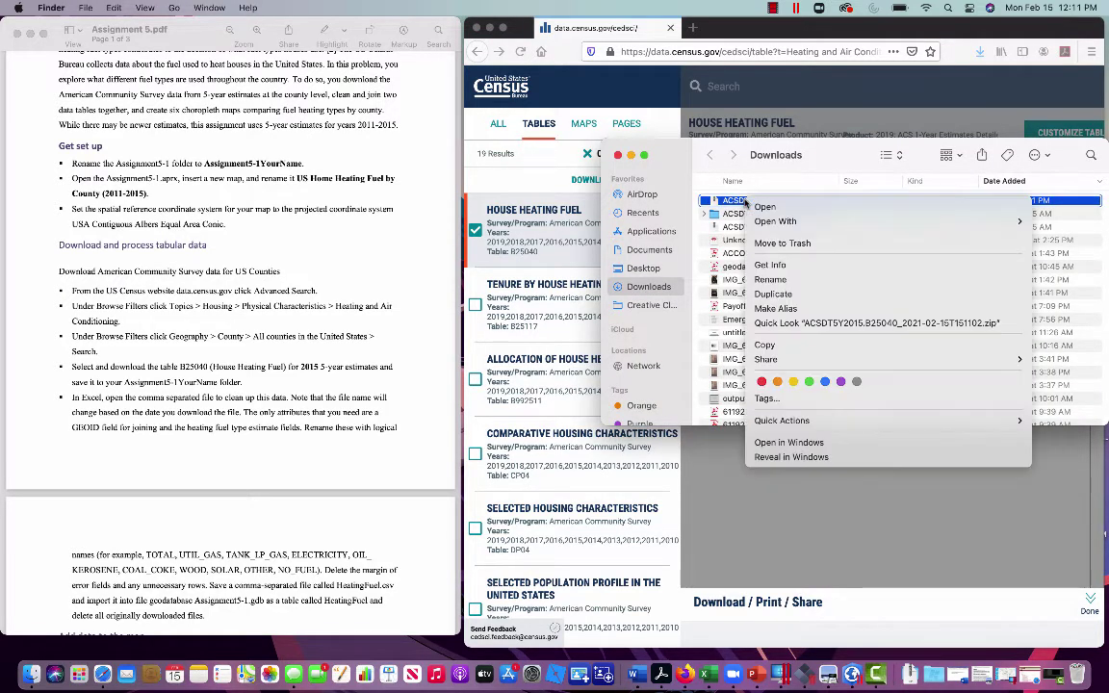
{"action": "left_click", "coordinate": [723, 200]}
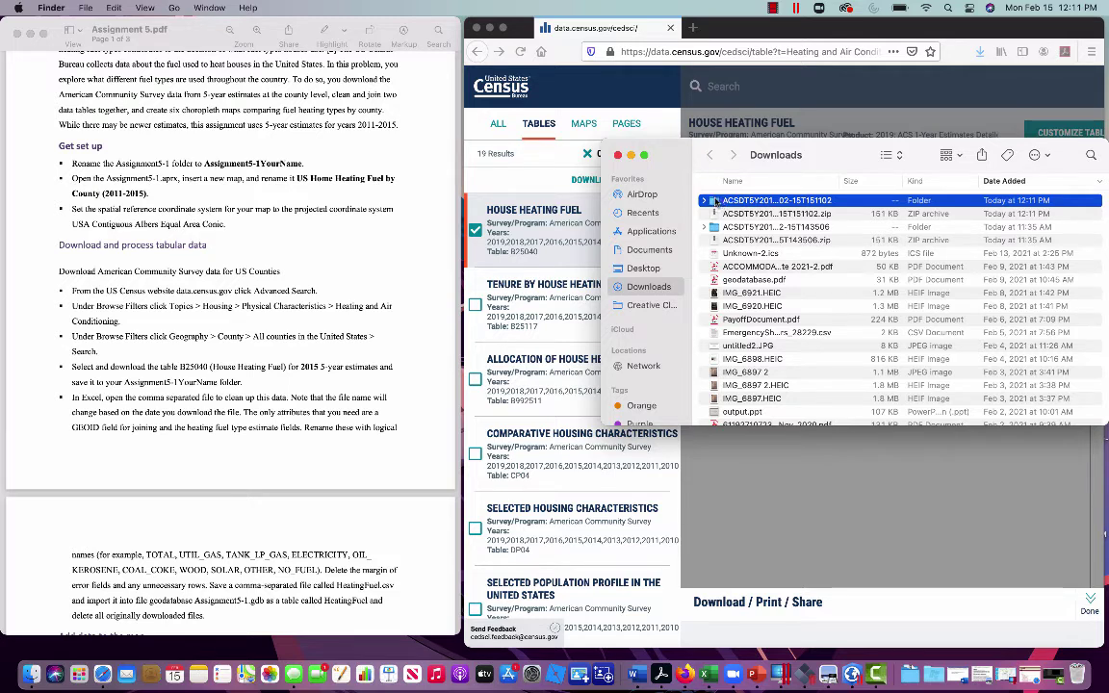
{"action": "double_click", "coordinate": [719, 202]}
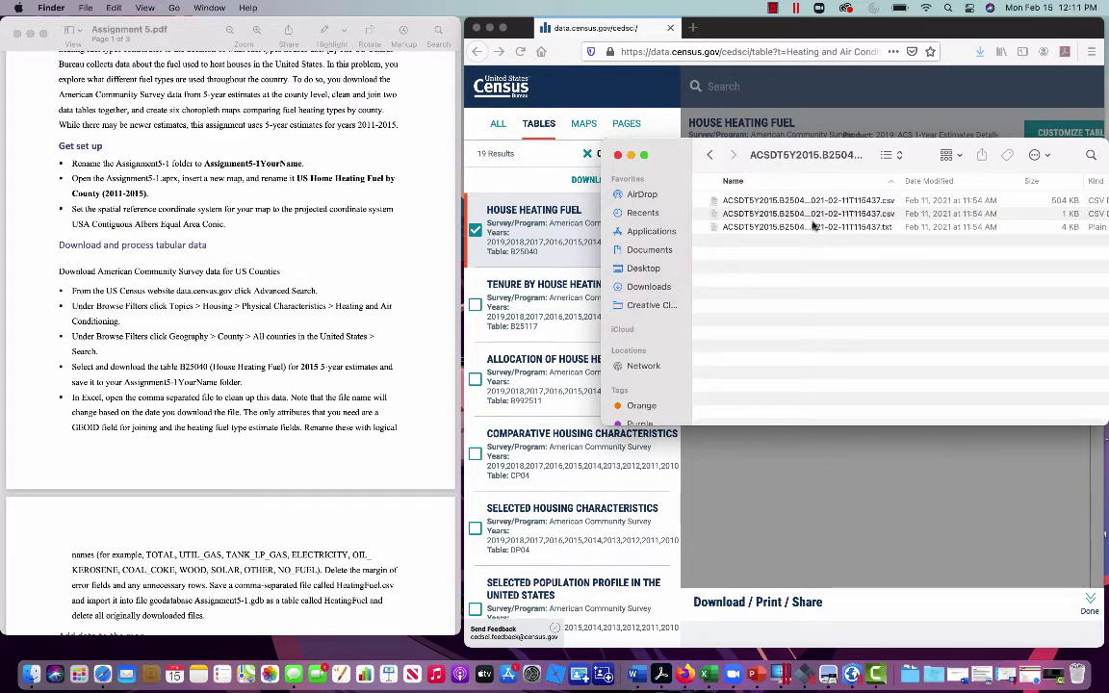
Open the B25040 data_with_overlays CSV file in Numbers
{"action": "left_click", "coordinate": [773, 202]}
{"action": "right_click", "coordinate": [772, 202]}
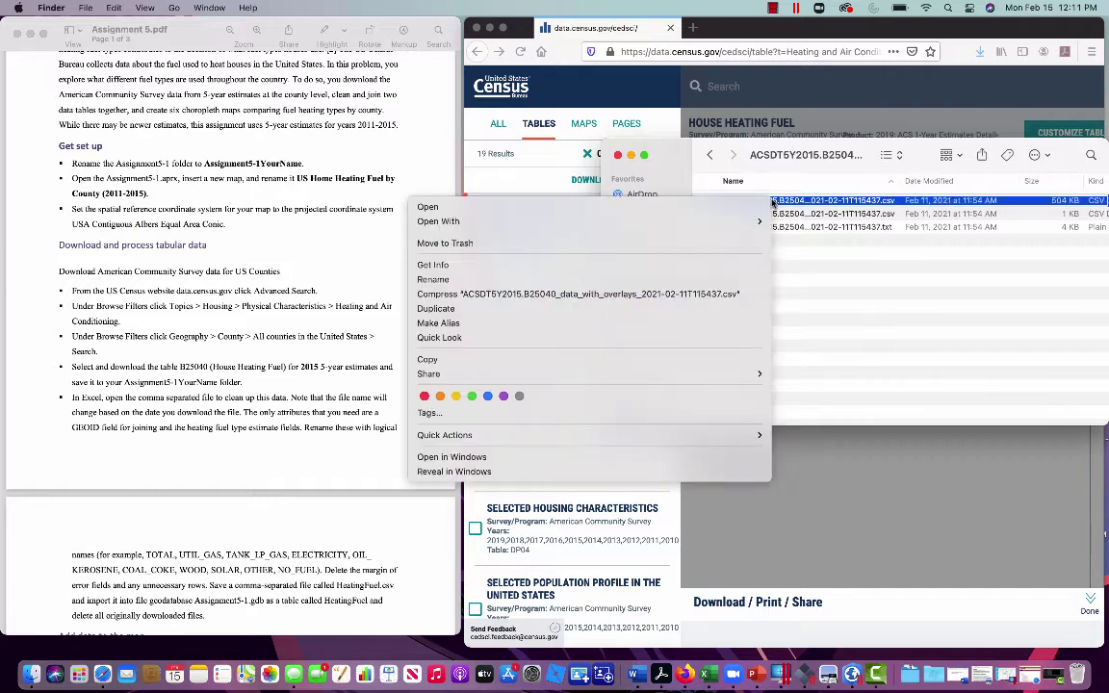
{"action": "left_click", "coordinate": [617, 205]}
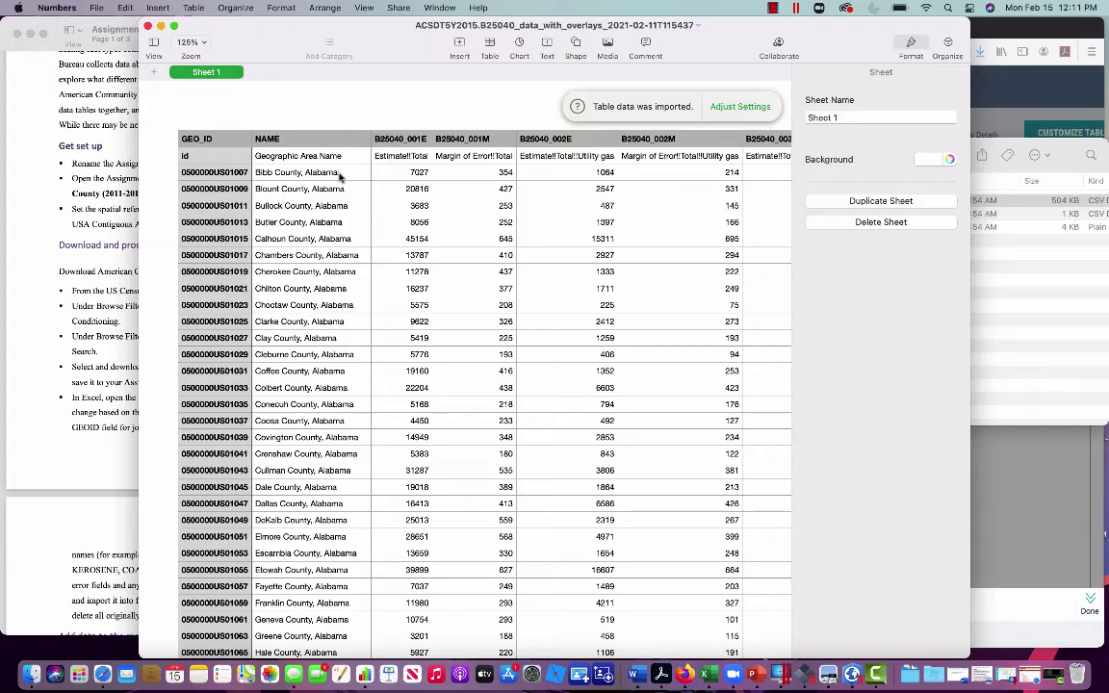
Examine the county rows and the estimate and margin of error columns, and close the spreadsheet and the Finder window
{"action": "scroll", "coordinate": [332, 229], "scroll_direction": "down", "scroll_amount": 3}
{"action": "scroll", "coordinate": [332, 229], "scroll_direction": "up", "scroll_amount": 3}
{"action": "scroll", "coordinate": [332, 313], "scroll_direction": "down", "scroll_amount": 10}
{"action": "scroll", "coordinate": [330, 308], "scroll_direction": "up", "scroll_amount": 8}
{"action": "scroll", "coordinate": [330, 308], "scroll_direction": "up", "scroll_amount": 5}
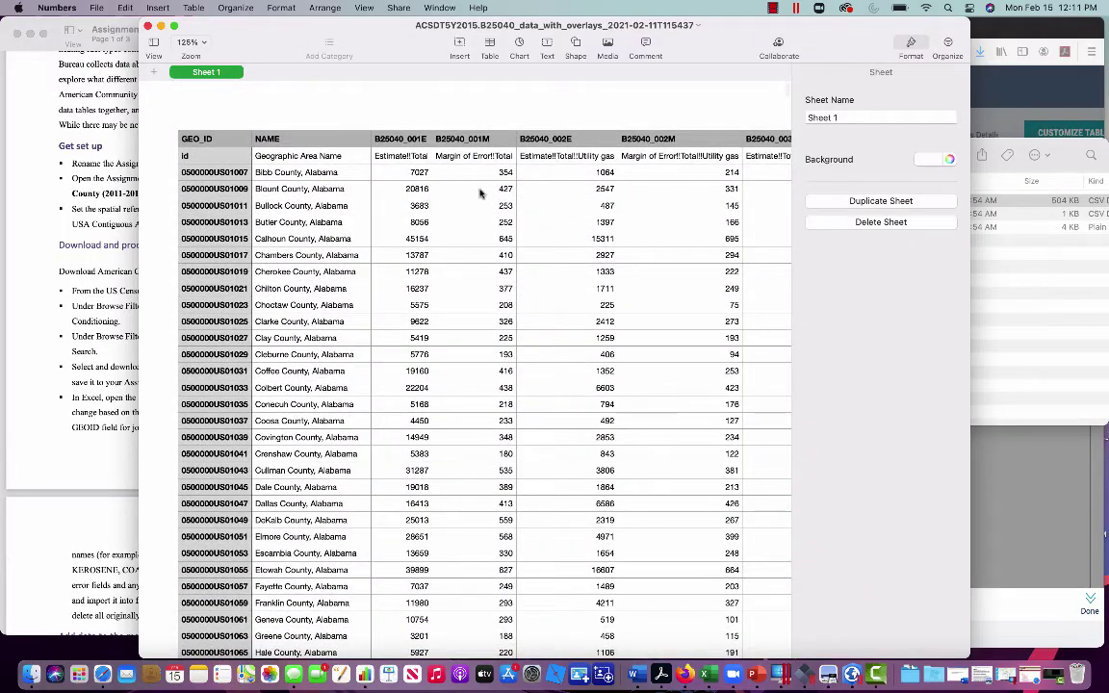
{"action": "scroll", "coordinate": [563, 201], "scroll_direction": "right", "scroll_amount": 10}
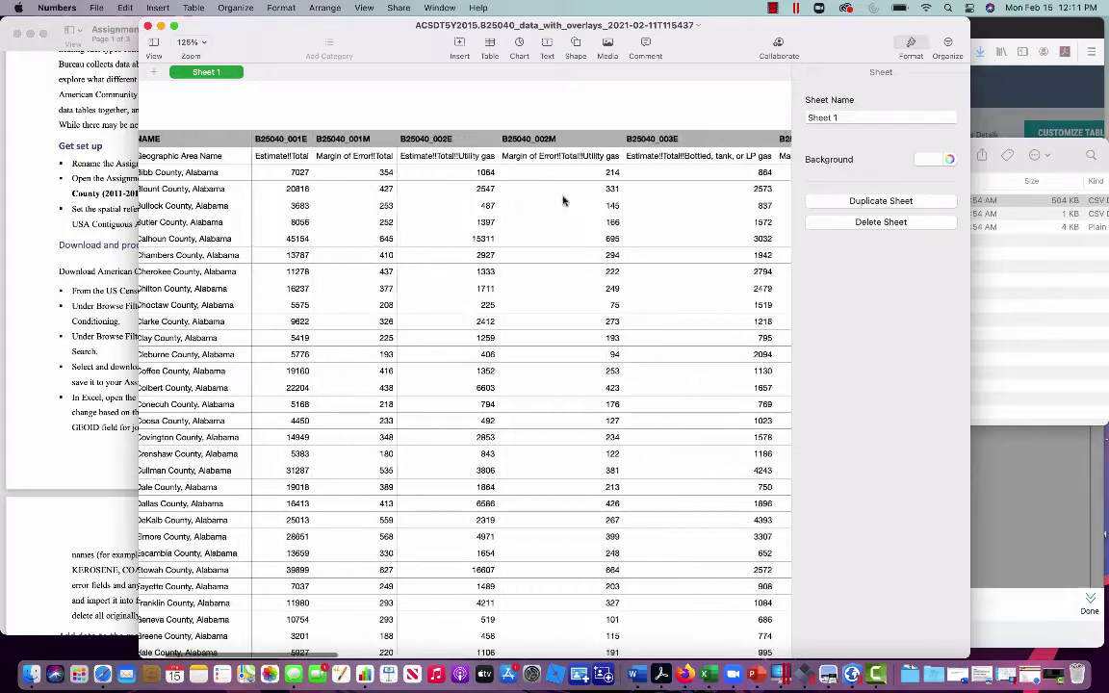
{"action": "scroll", "coordinate": [563, 201], "scroll_direction": "left", "scroll_amount": 10}
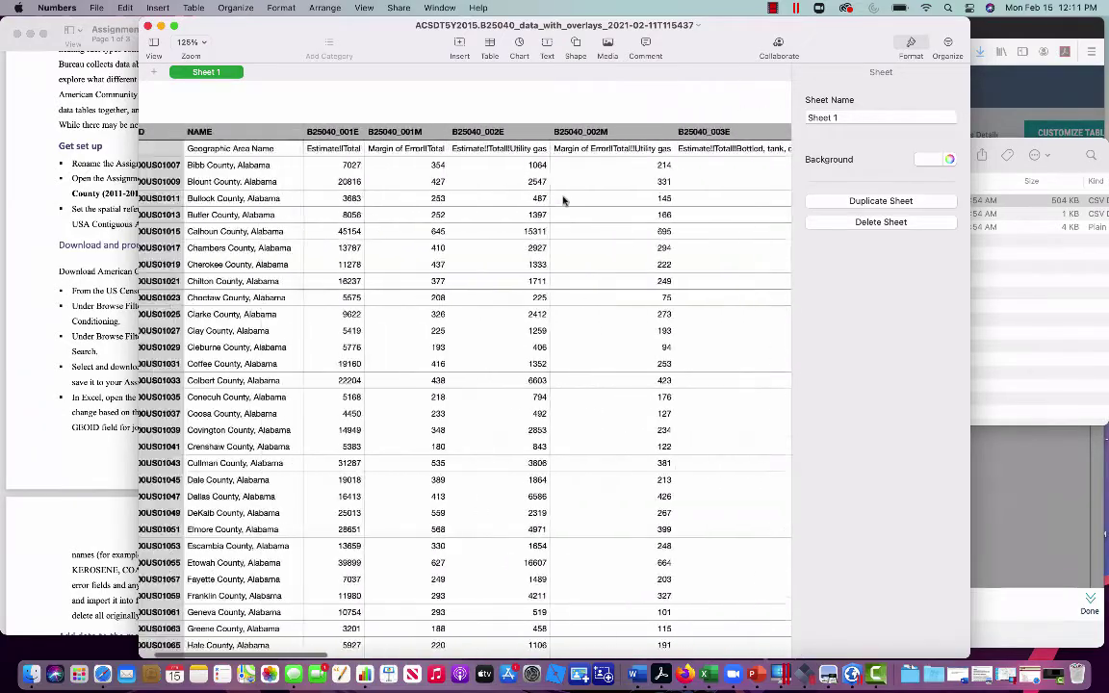
{"action": "scroll", "coordinate": [509, 78], "scroll_direction": "right", "scroll_amount": 5}
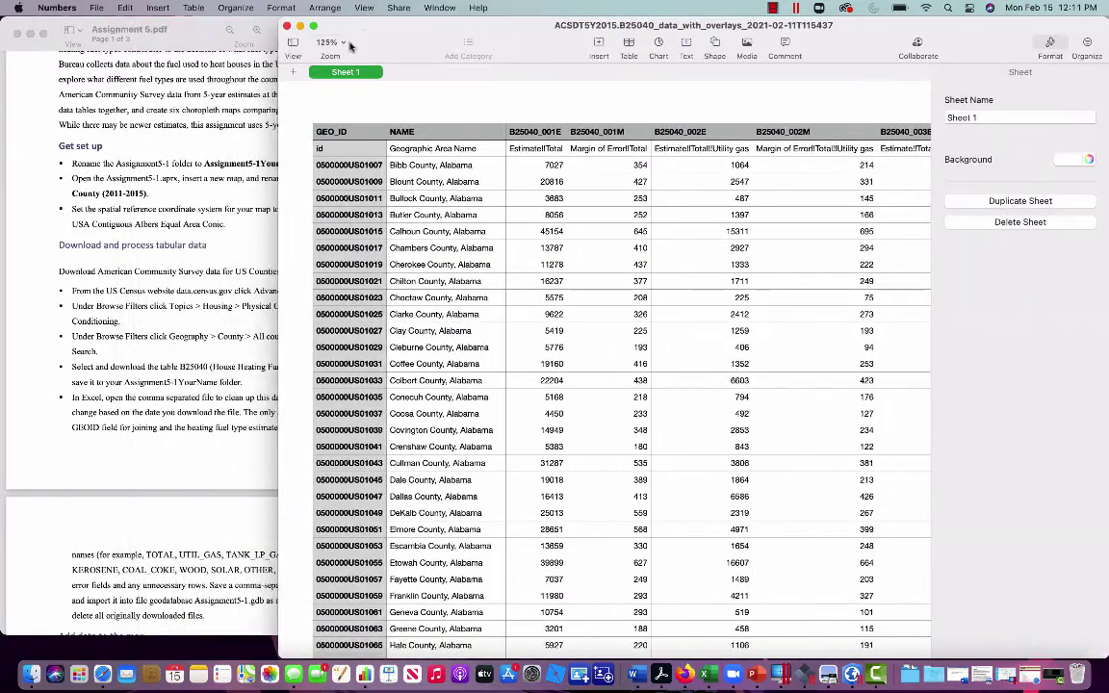
{"action": "left_click", "coordinate": [286, 27]}
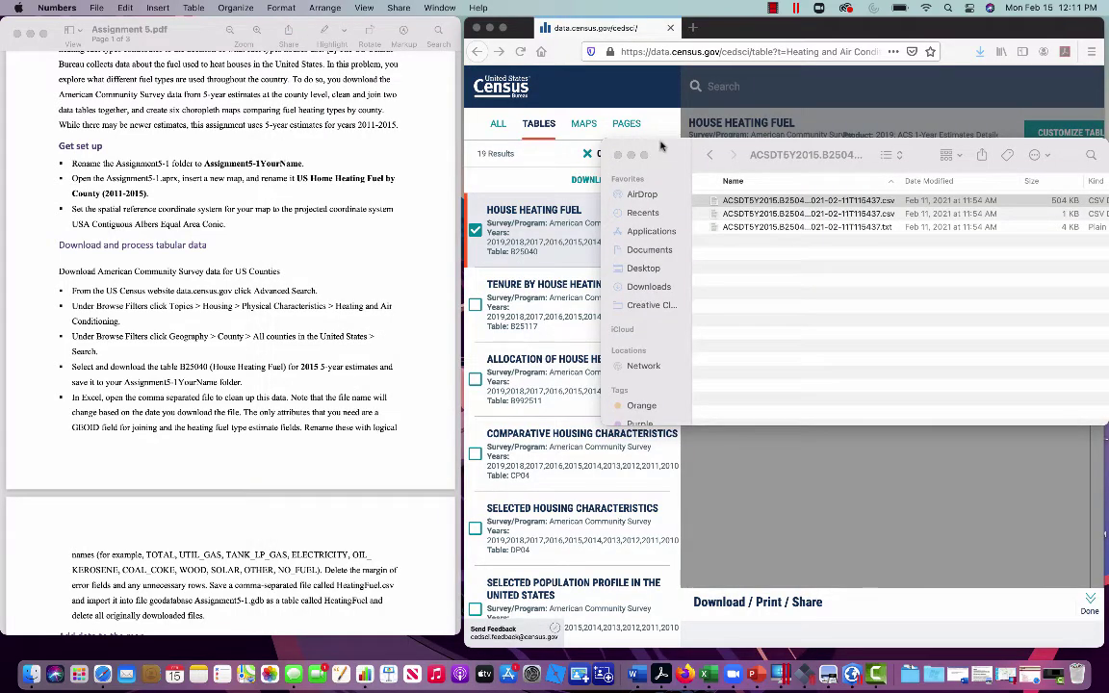
{"action": "left_click", "coordinate": [618, 155]}
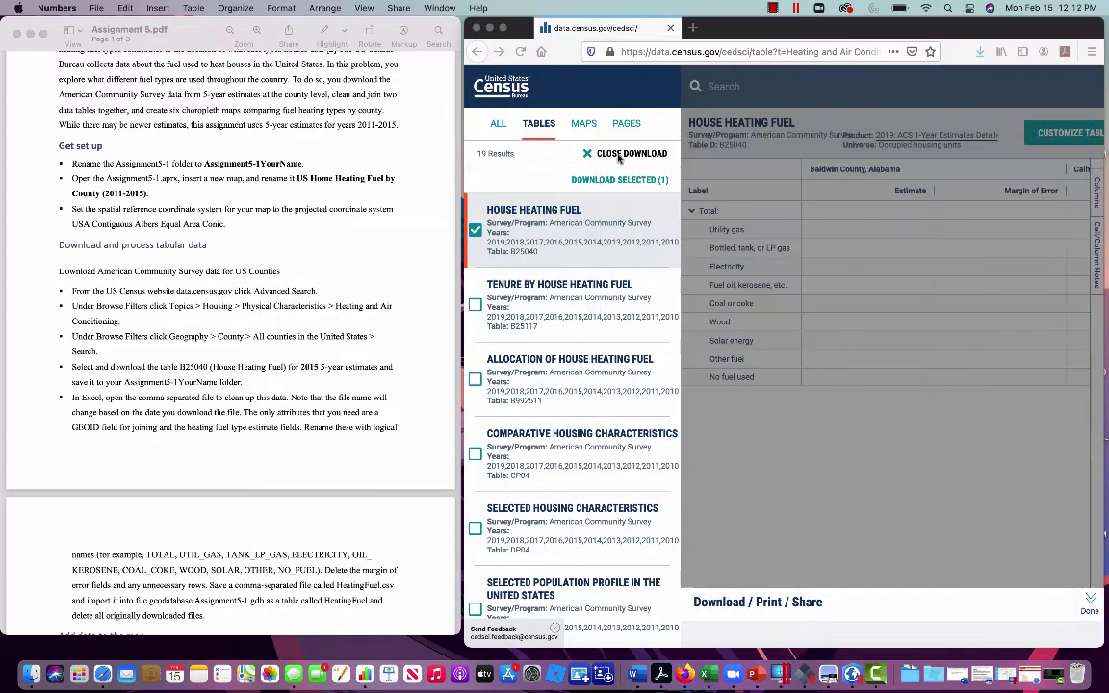